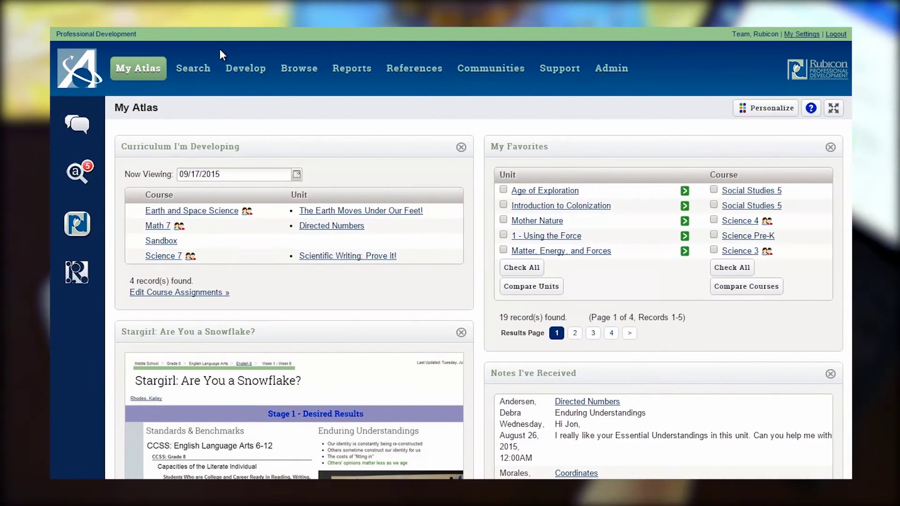
Step: Run a keyword curriculum search for 'Fractions', returning 36 matching units
mouse_move(193, 68)
click(202, 64)
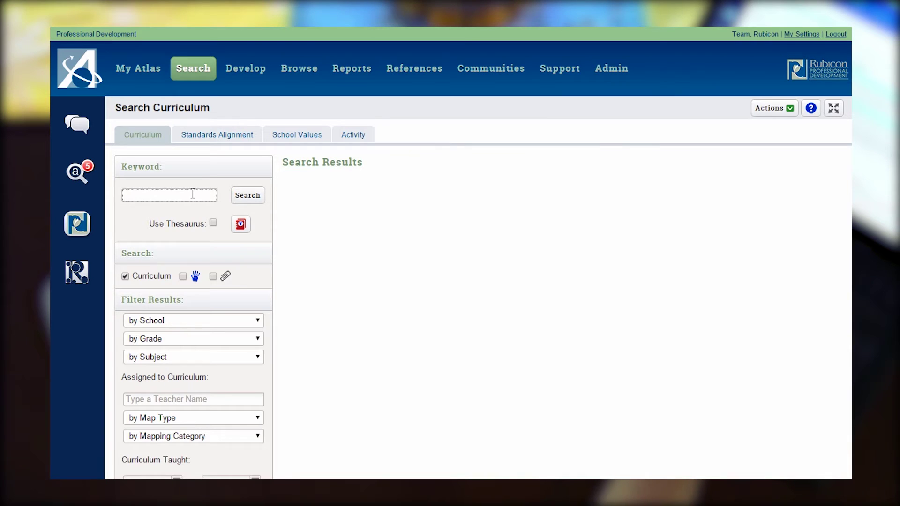
text(Fractions)
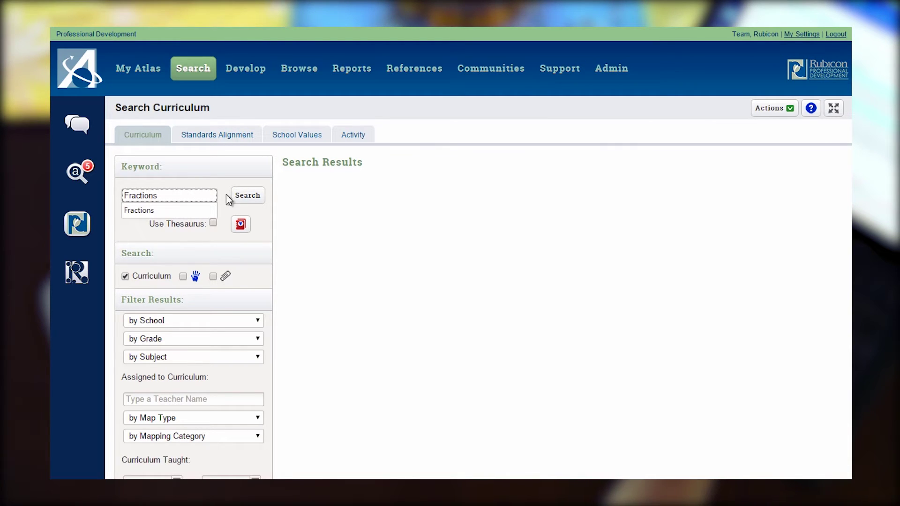
click(239, 195)
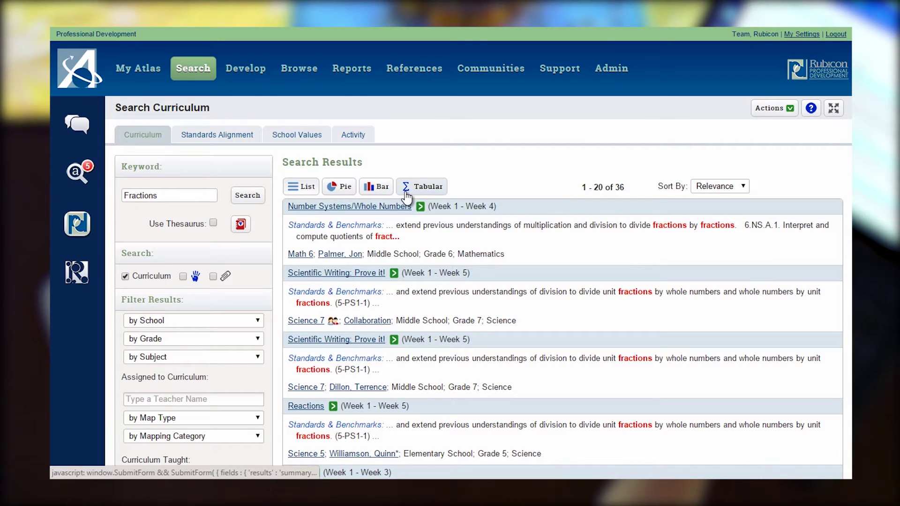
Step: Filter the Fractions results to the Grade 3 slice of the pie chart, leaving three units
click(347, 193)
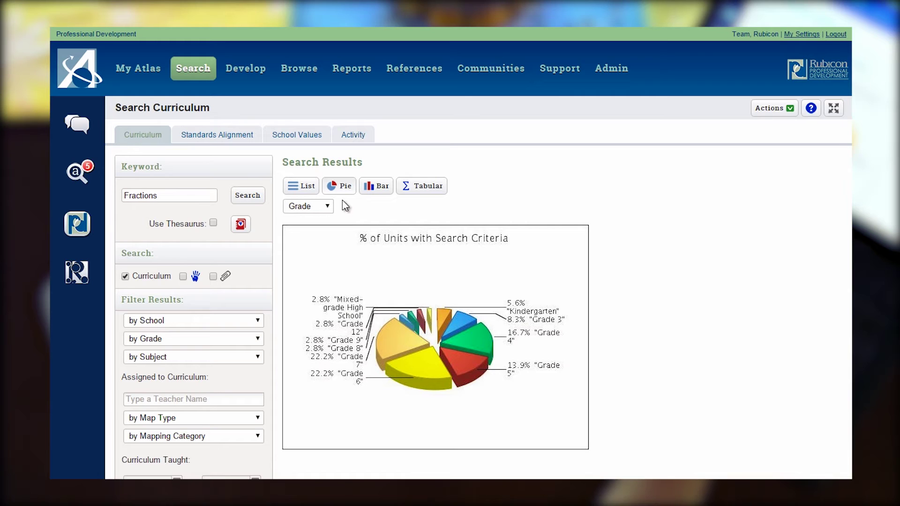
click(464, 317)
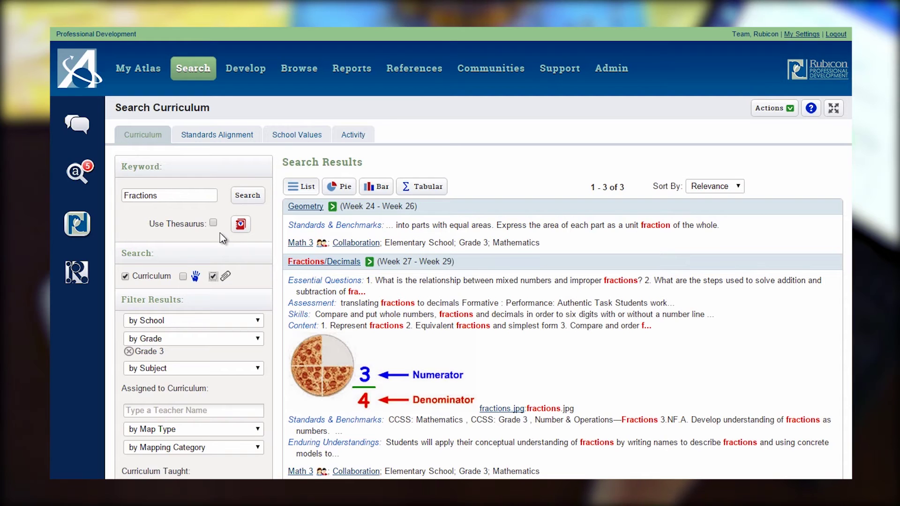
Step: Rerun the Grade 3 search with attachments (5 matches) and download fractions_visual (1).pdf
click(235, 205)
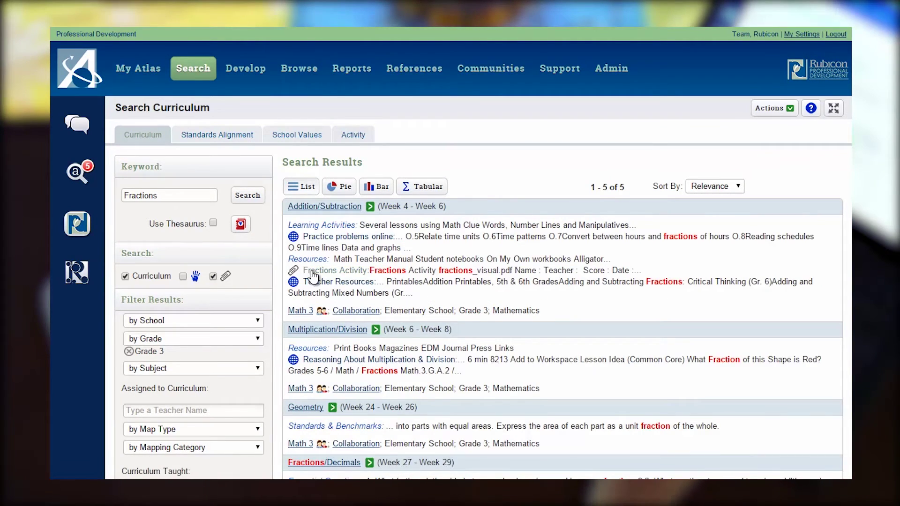
click(314, 274)
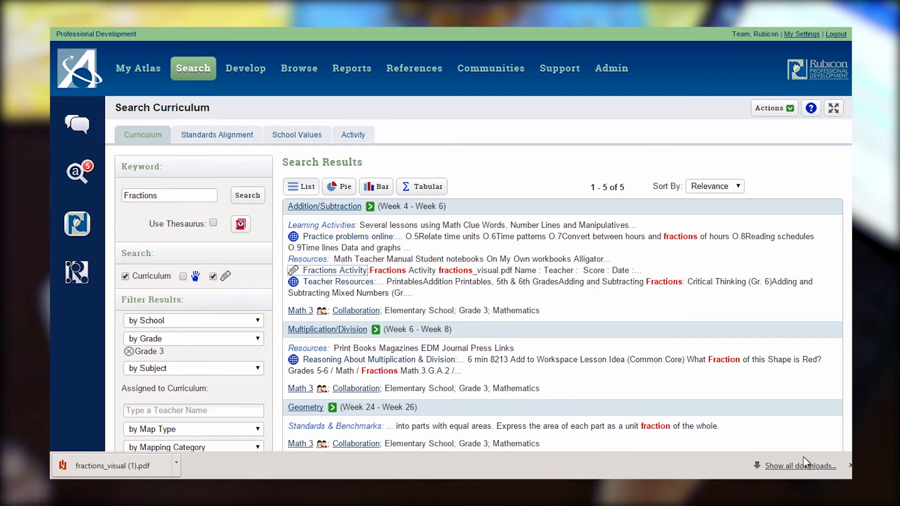
click(850, 466)
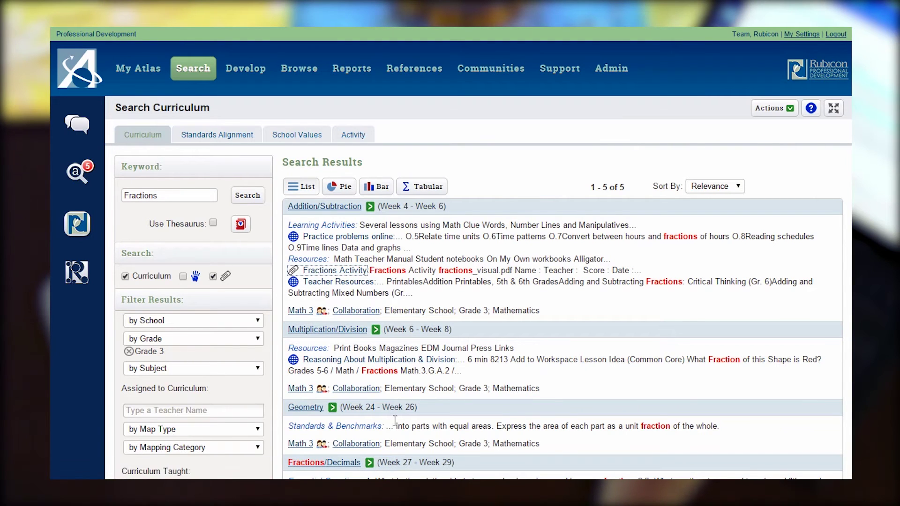
click(242, 139)
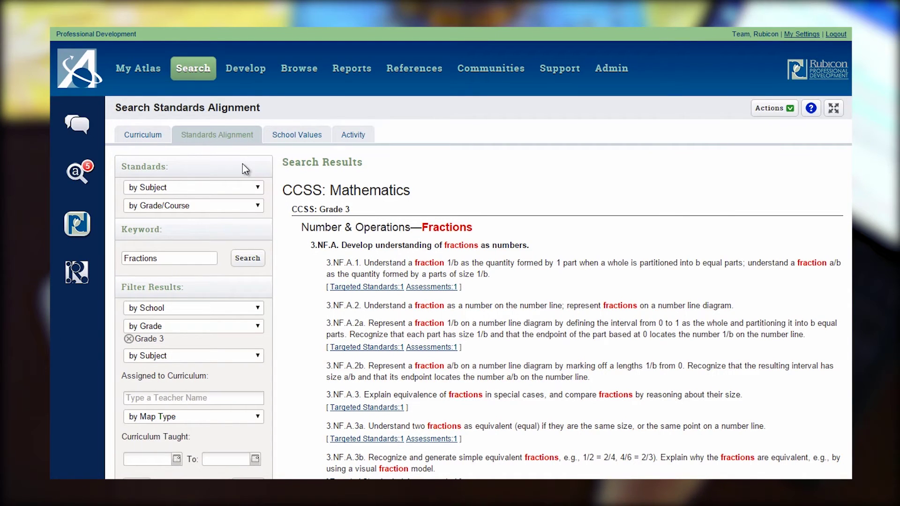
click(358, 144)
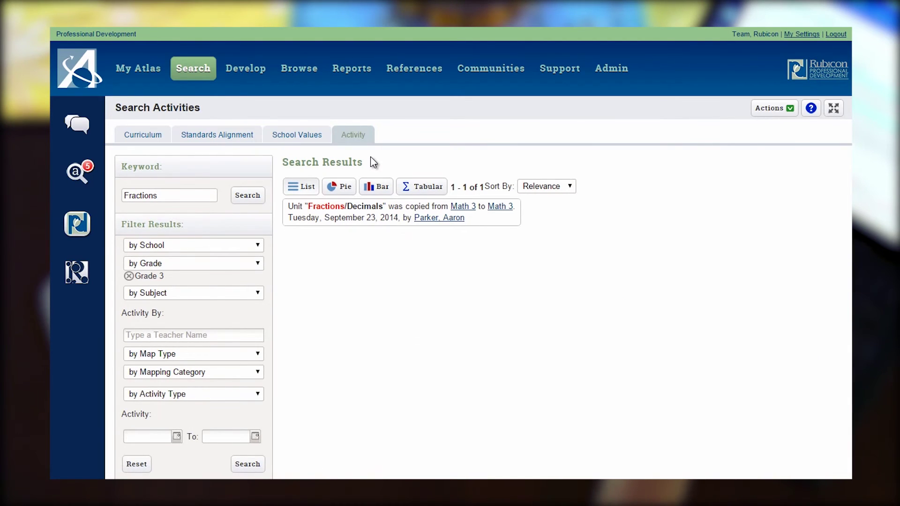
click(154, 138)
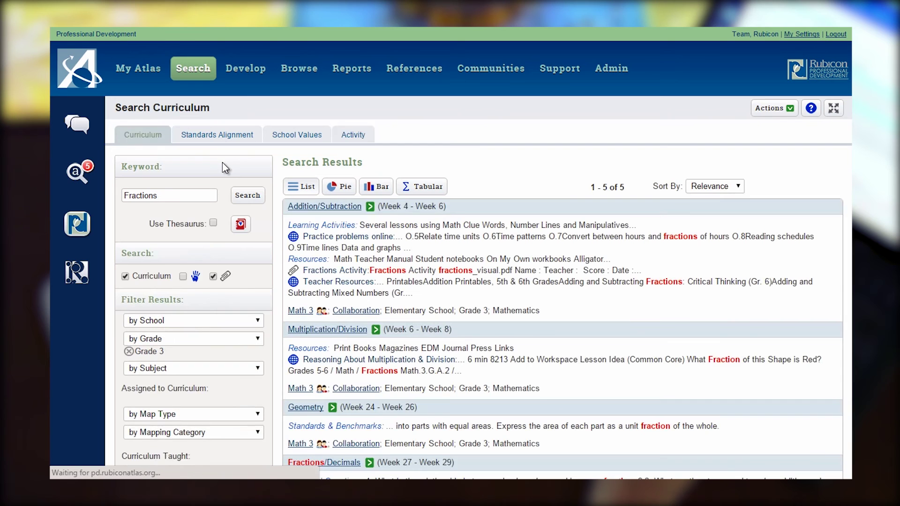
Step: Save the search as 'Fraction Report Grade 3' and reopen it from the My Atlas dashboard
click(759, 115)
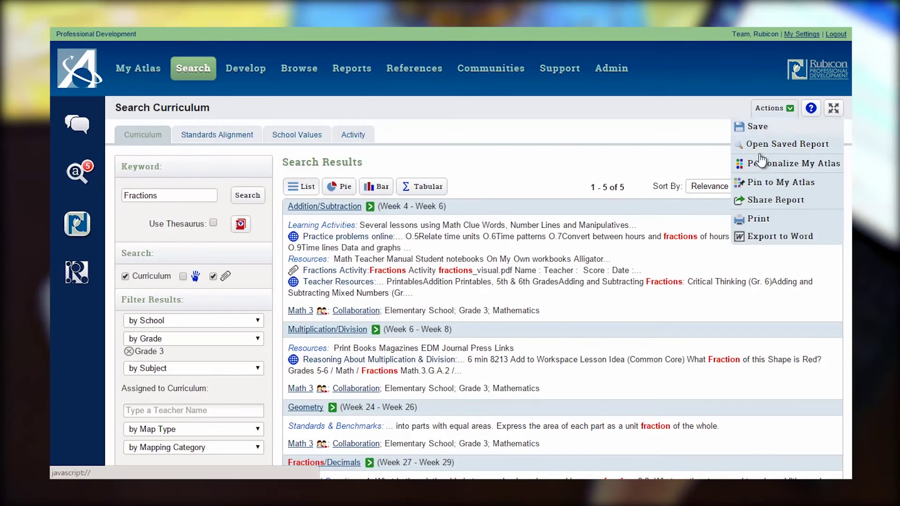
click(760, 124)
text(Fract)
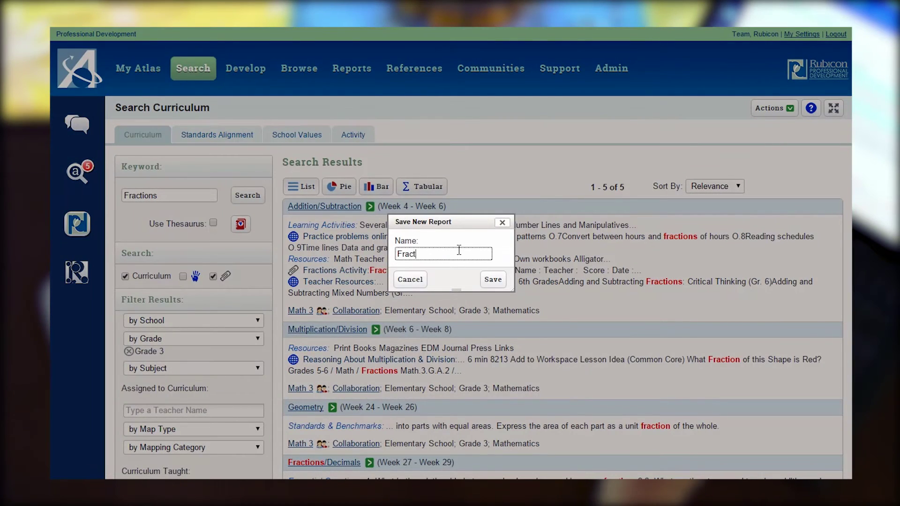
text(ion Report Gr)
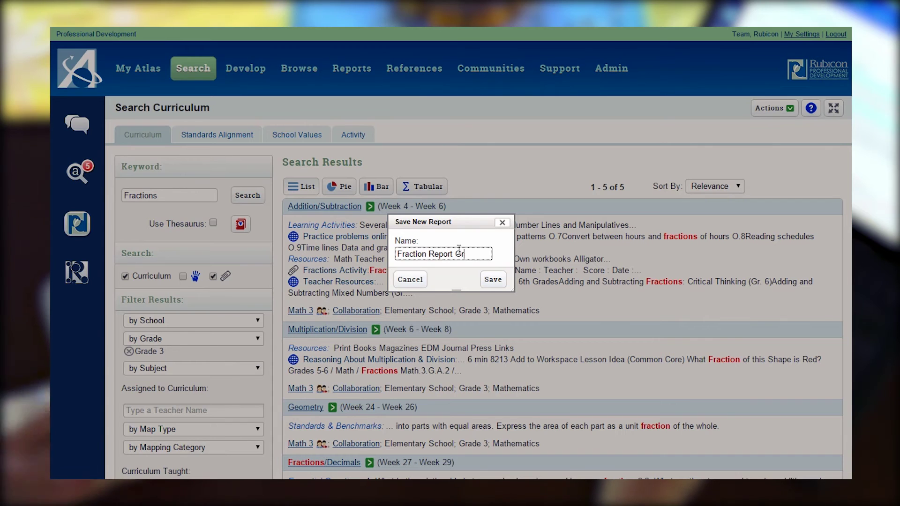
text(ade 3)
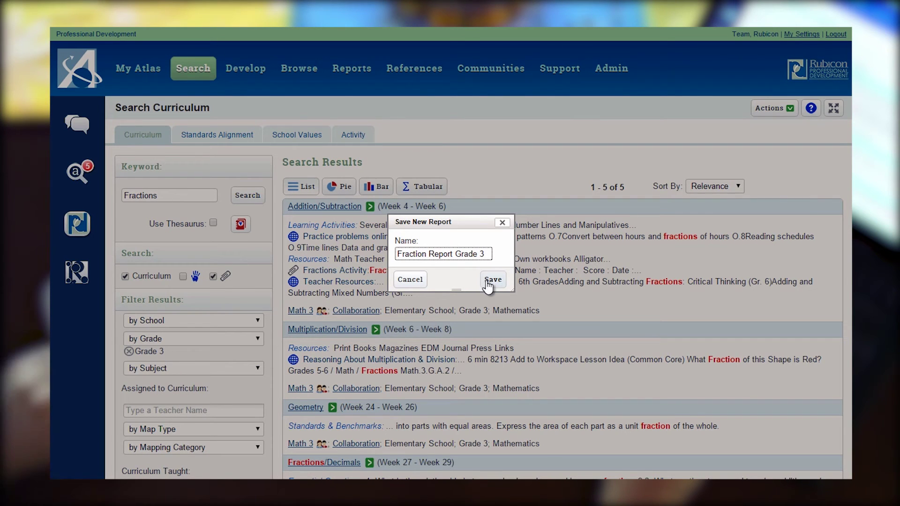
click(493, 280)
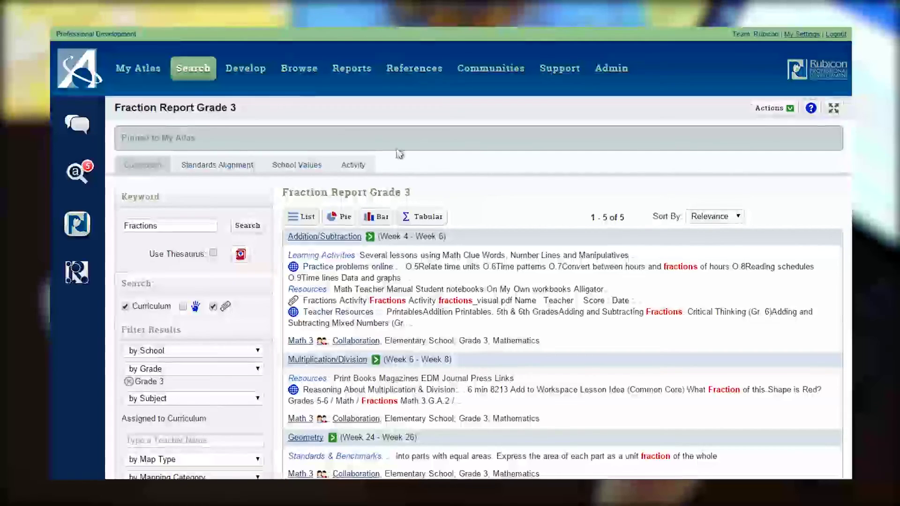
click(81, 71)
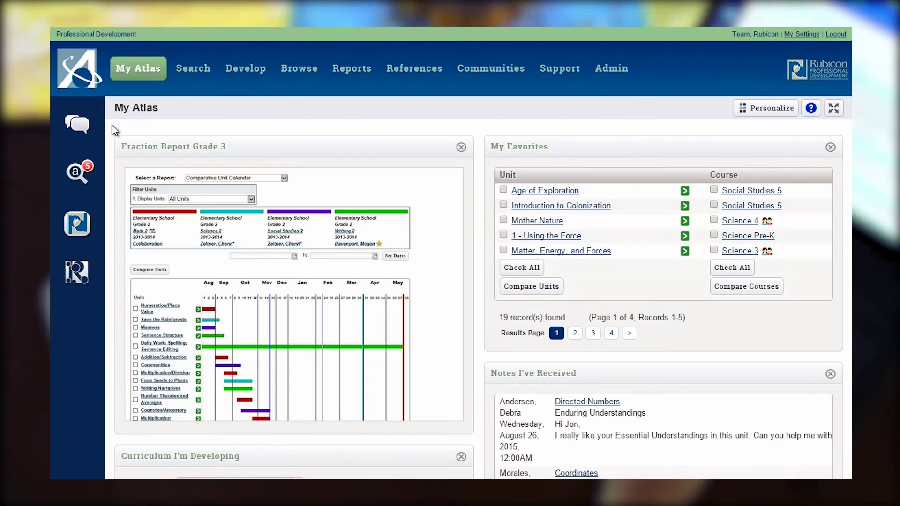
mouse_move(295, 296)
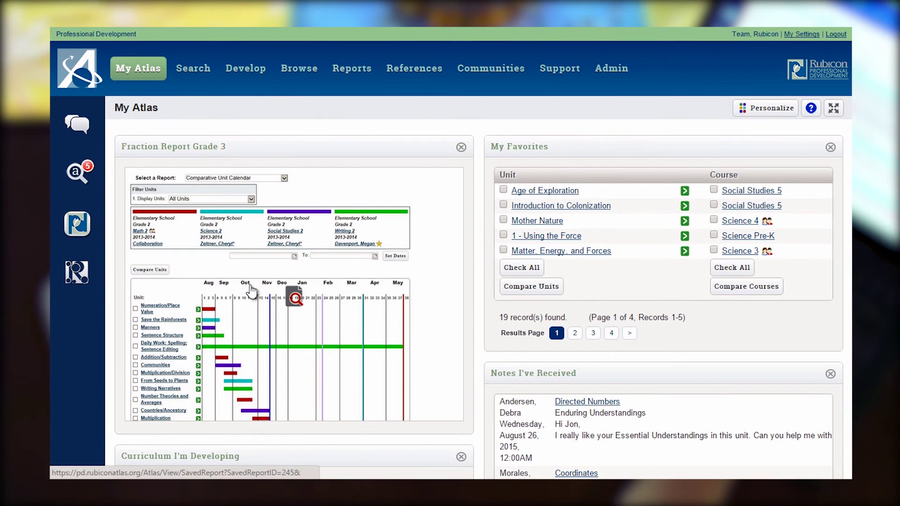
click(251, 290)
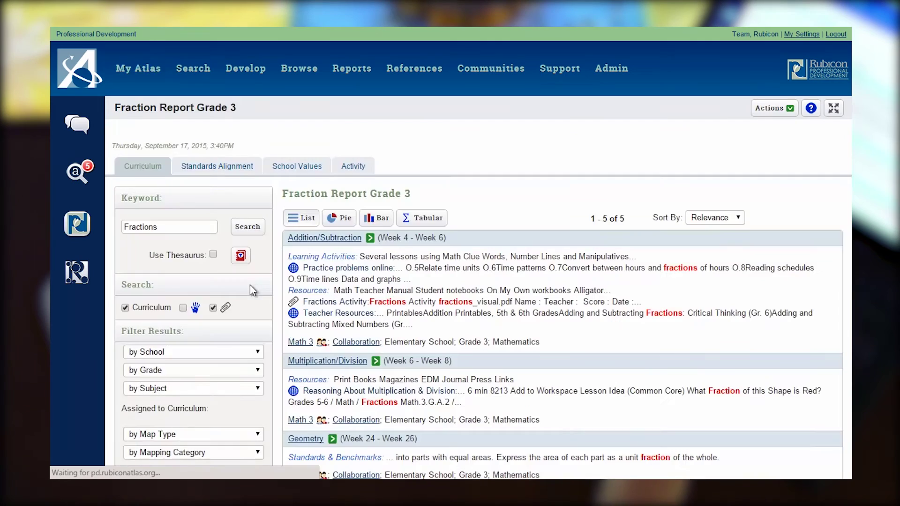